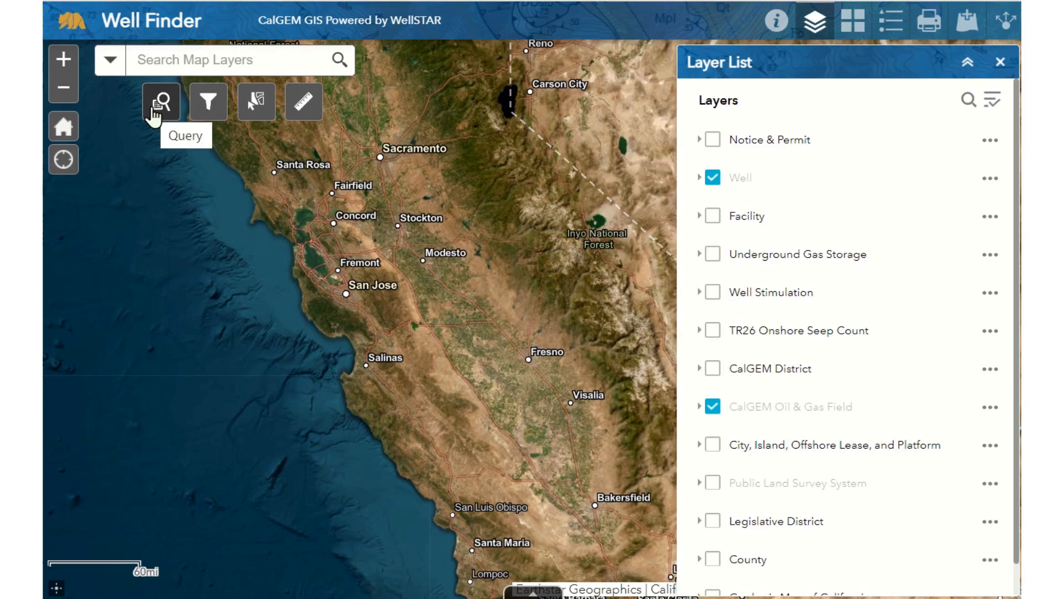
Open the List Oil & Gas Wells By Local Jurisdiction query task and set the place to Bakersfield.
left_click(153, 114)
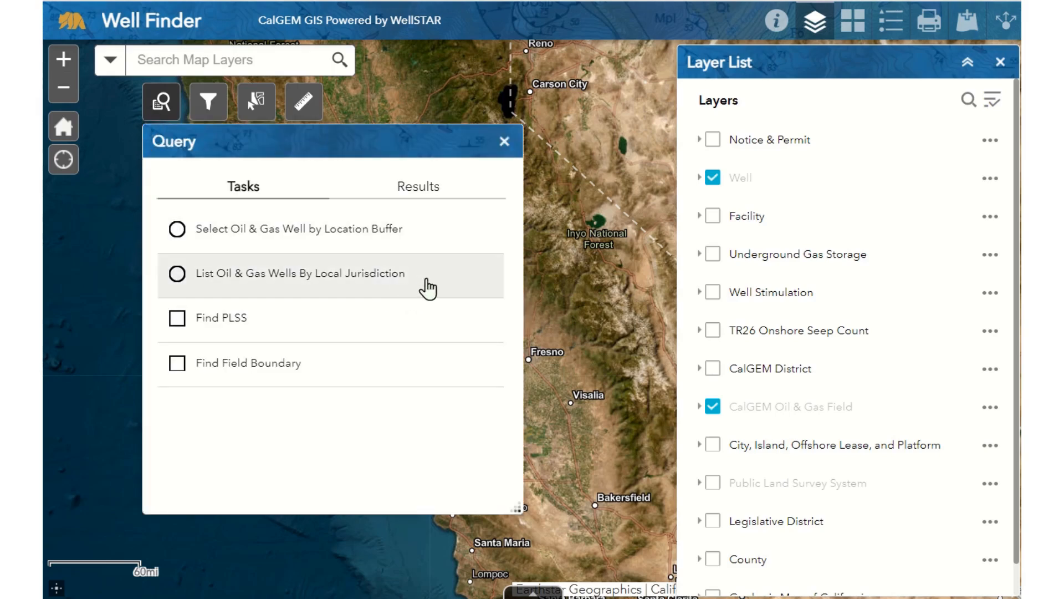
left_click(460, 286)
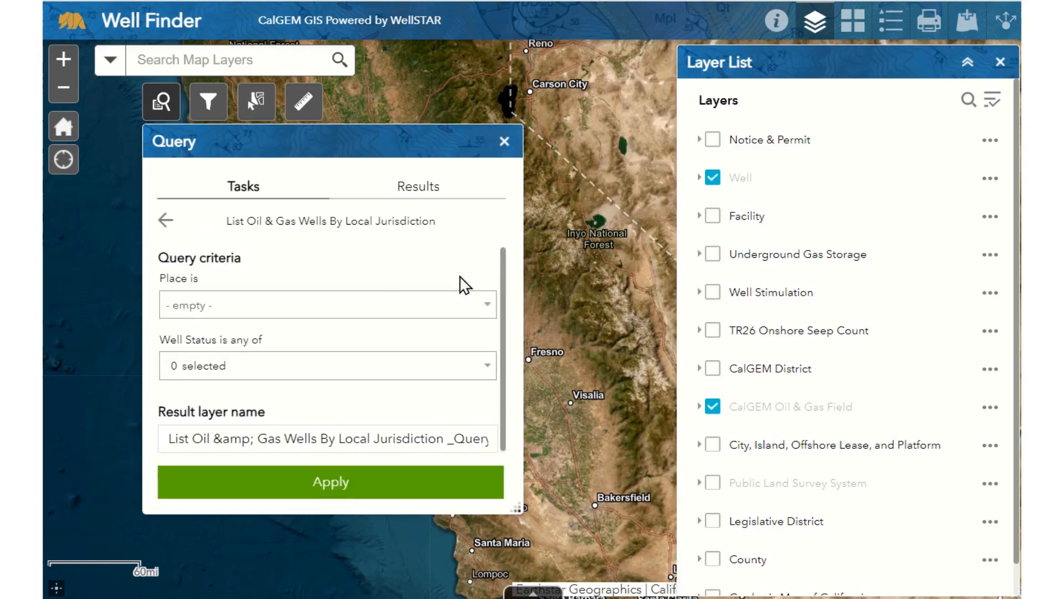
left_click(446, 309)
scroll(361, 223, "down", 4)
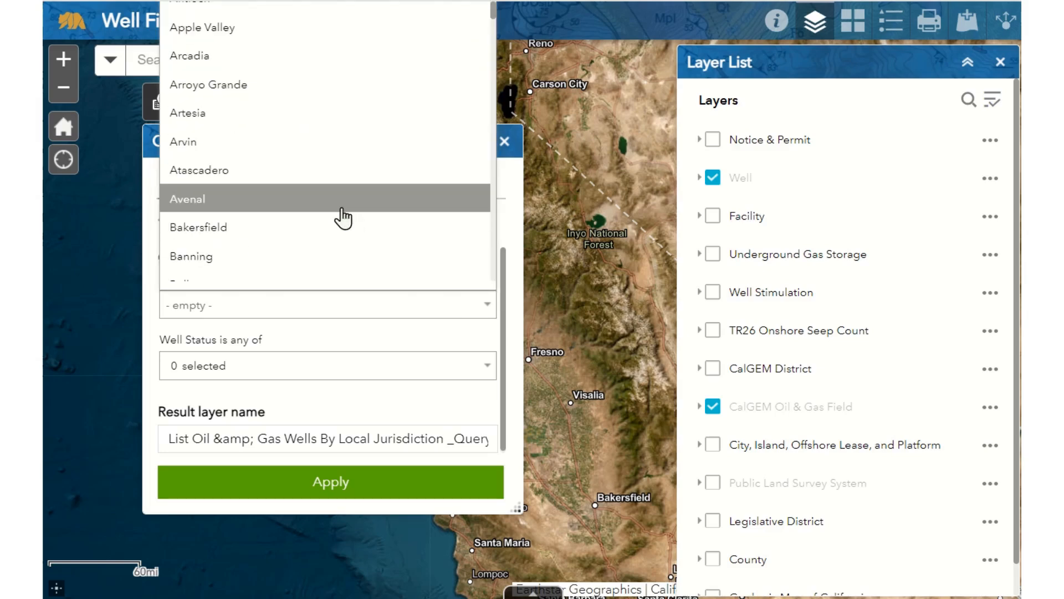
left_click(331, 225)
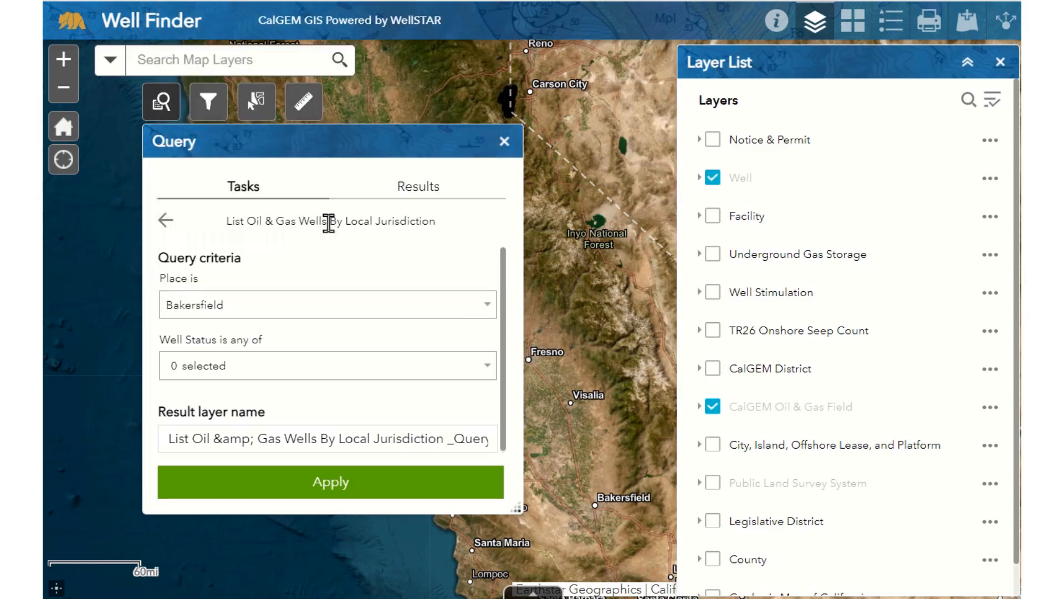
Set the query's well status criterion to Idle.
left_click(327, 375)
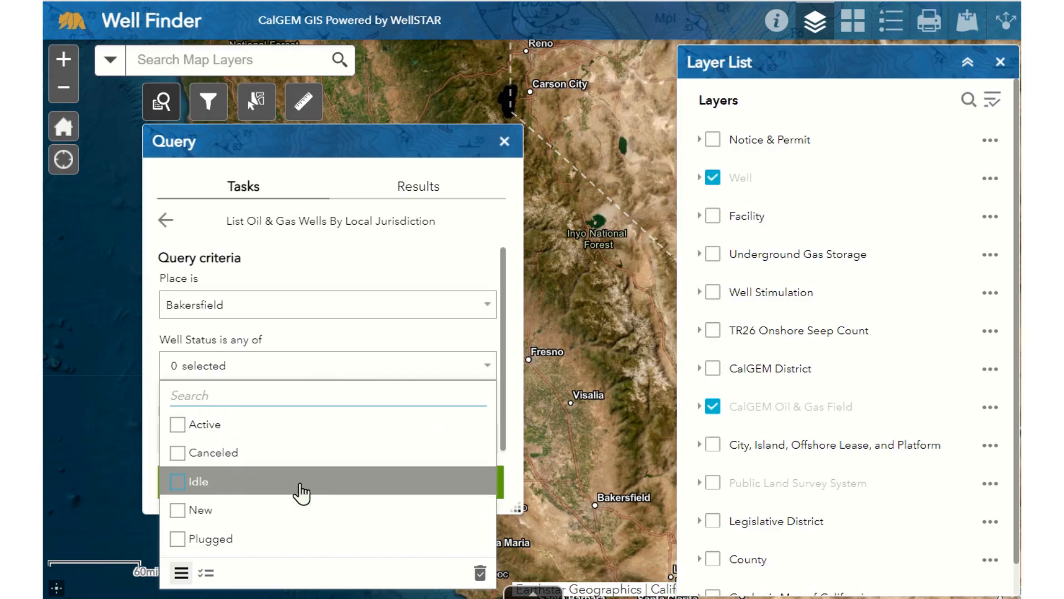
left_click(300, 487)
left_click(342, 332)
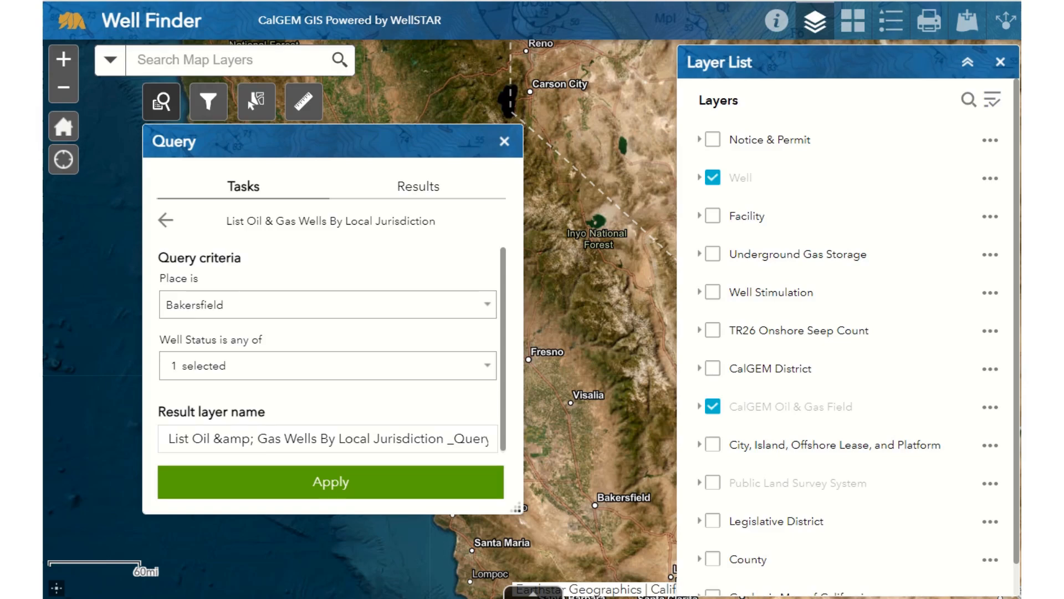
Name the result layer Idle_Bakersfield and apply the query.
double_click(216, 437)
key("ctrl+a")
type("Idle_Bakersfield")
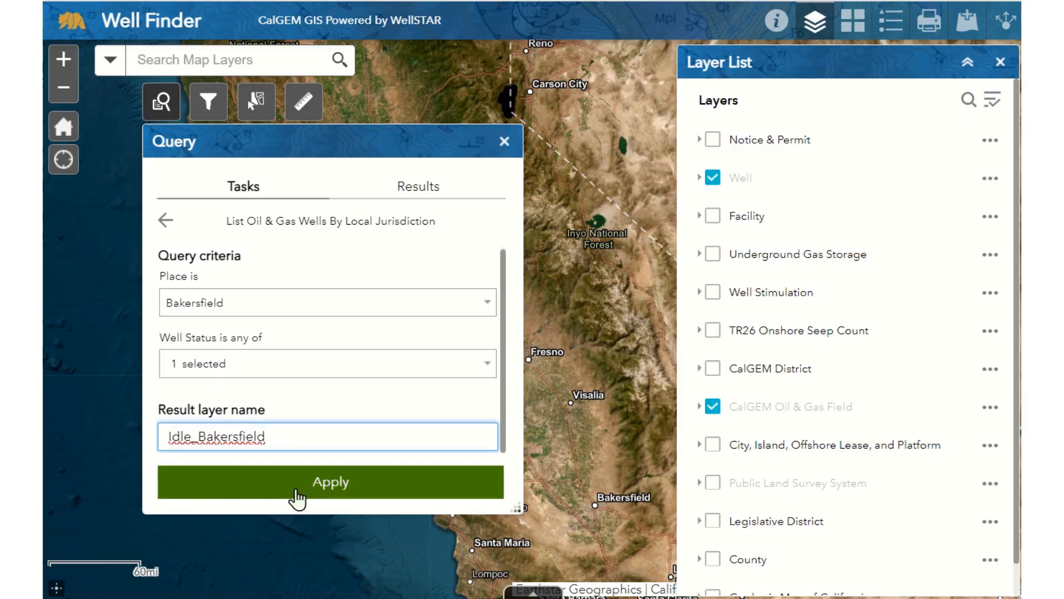
left_click(296, 491)
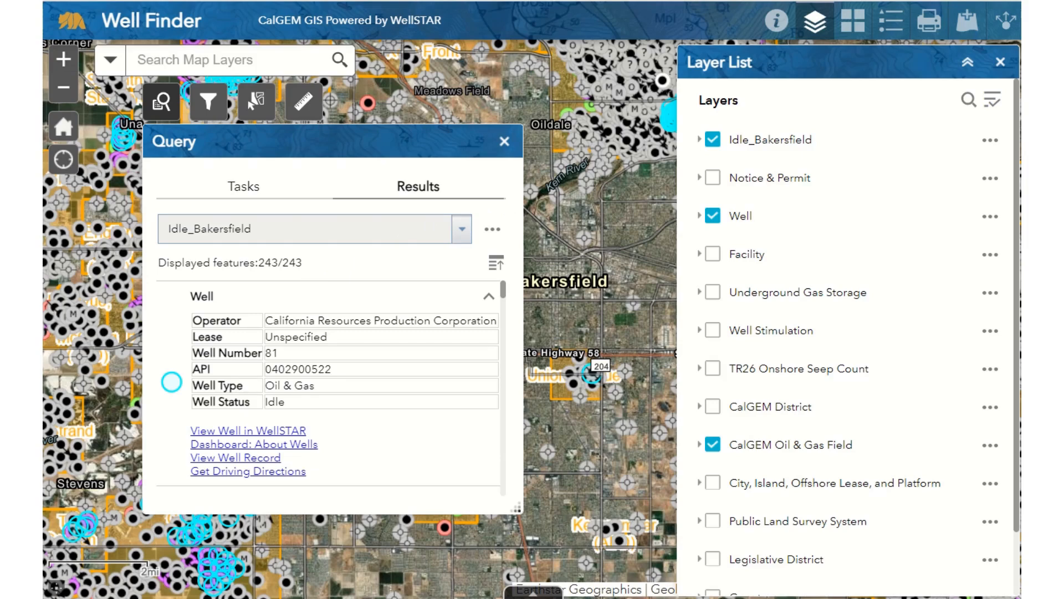
Export the Idle_Bakersfield query results to a CSV file.
left_click(492, 230)
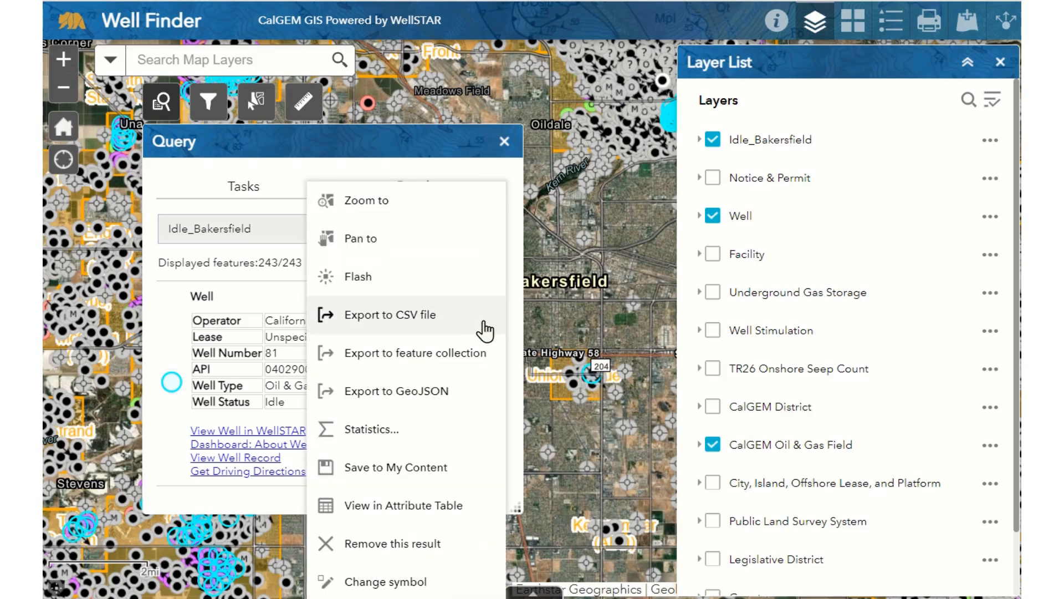
left_click(516, 321)
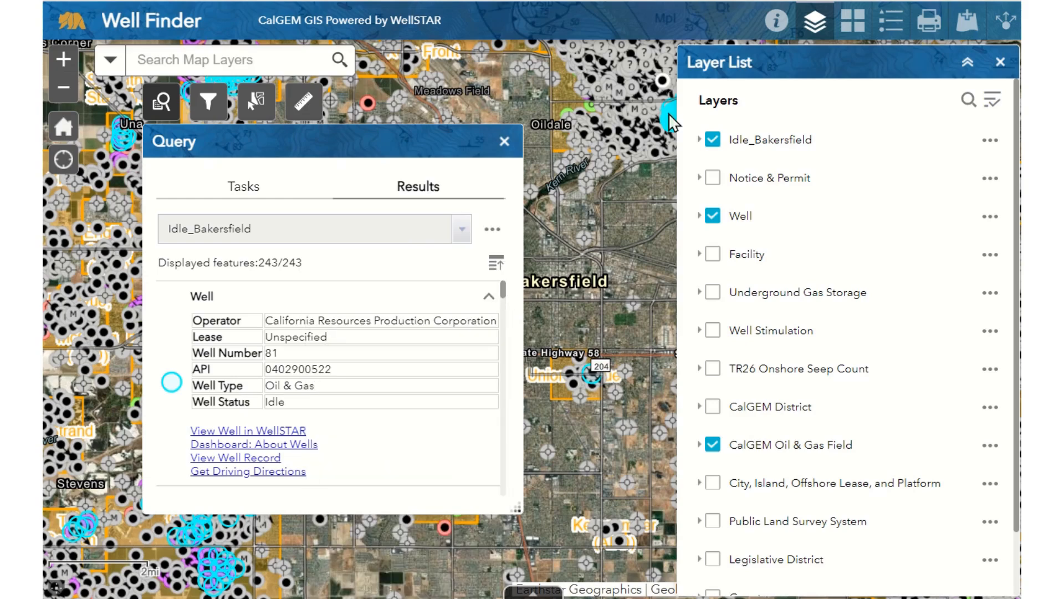
left_click(491, 229)
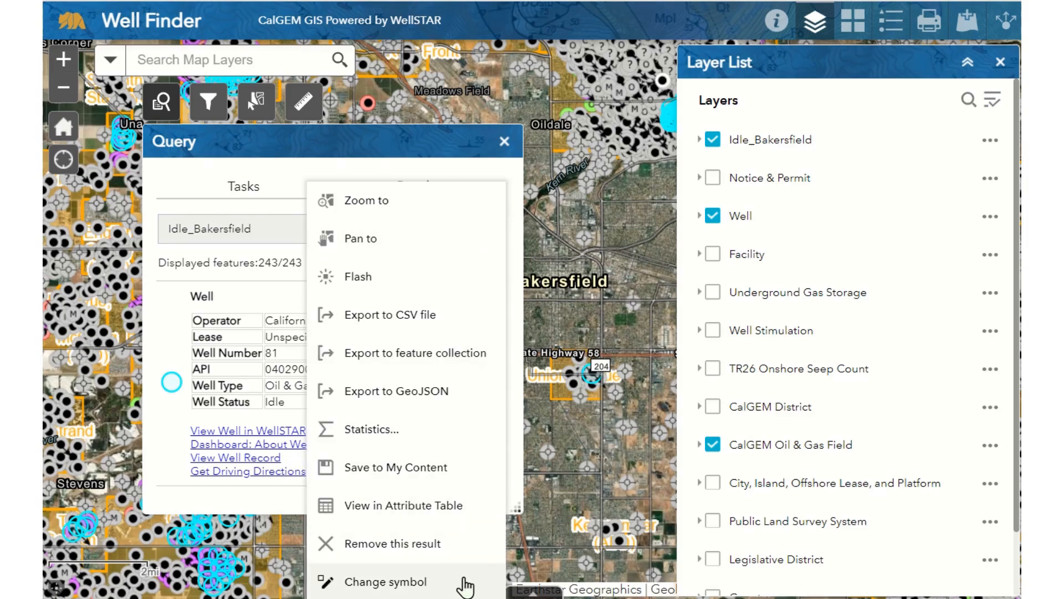
left_click(510, 379)
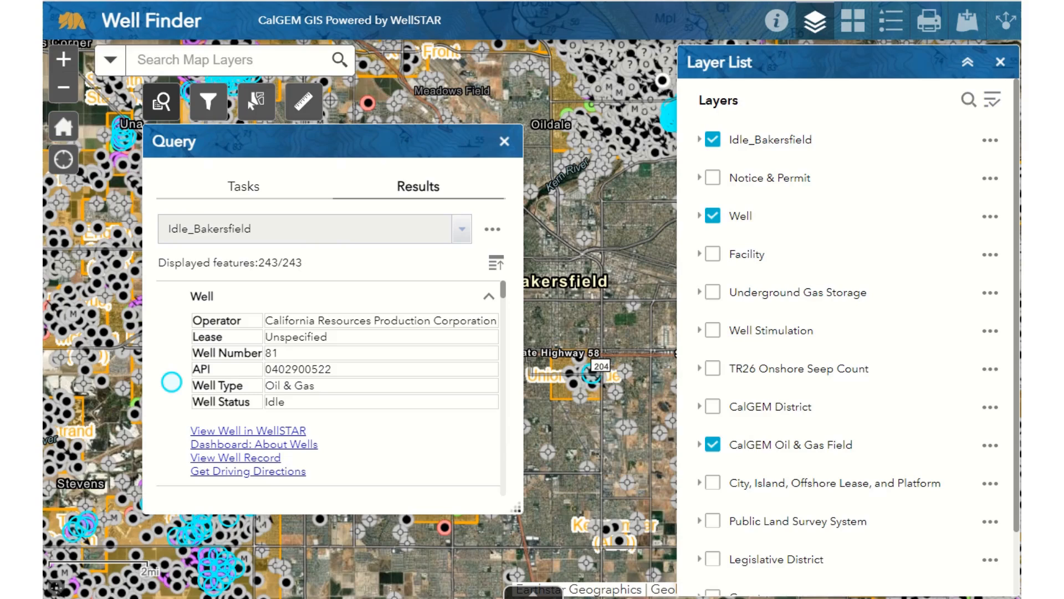
Rerun the query with the place cleared and the result layer renamed Idle_Statewide.
left_click(251, 197)
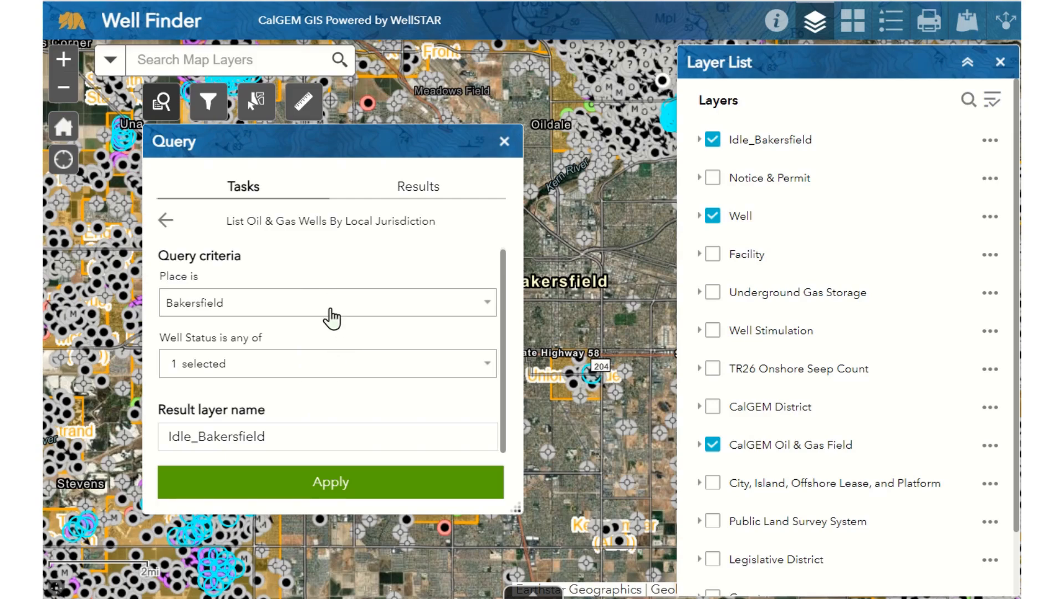
left_click(296, 306)
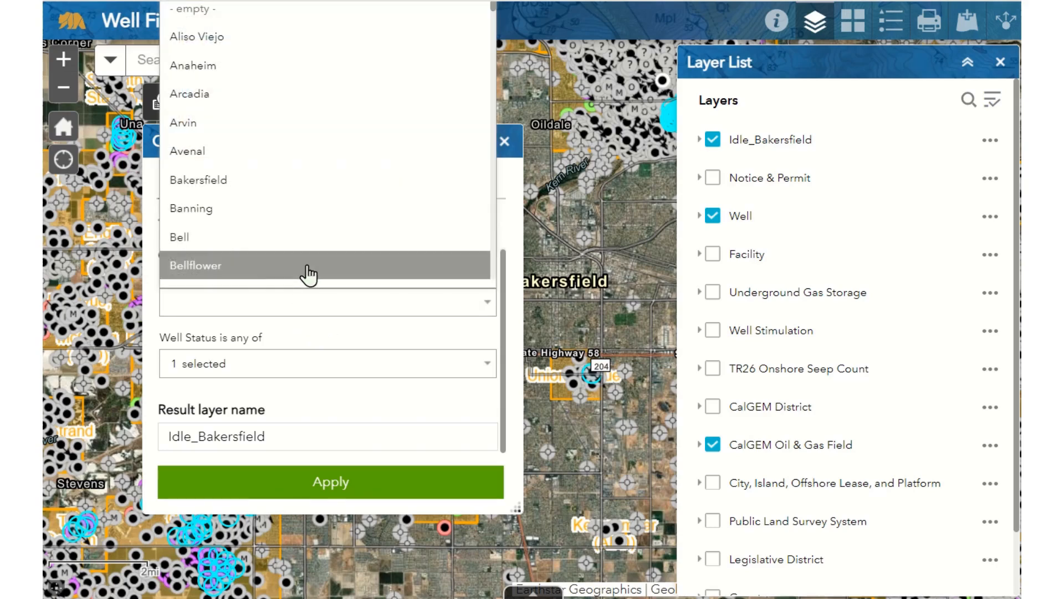
left_click(200, 10)
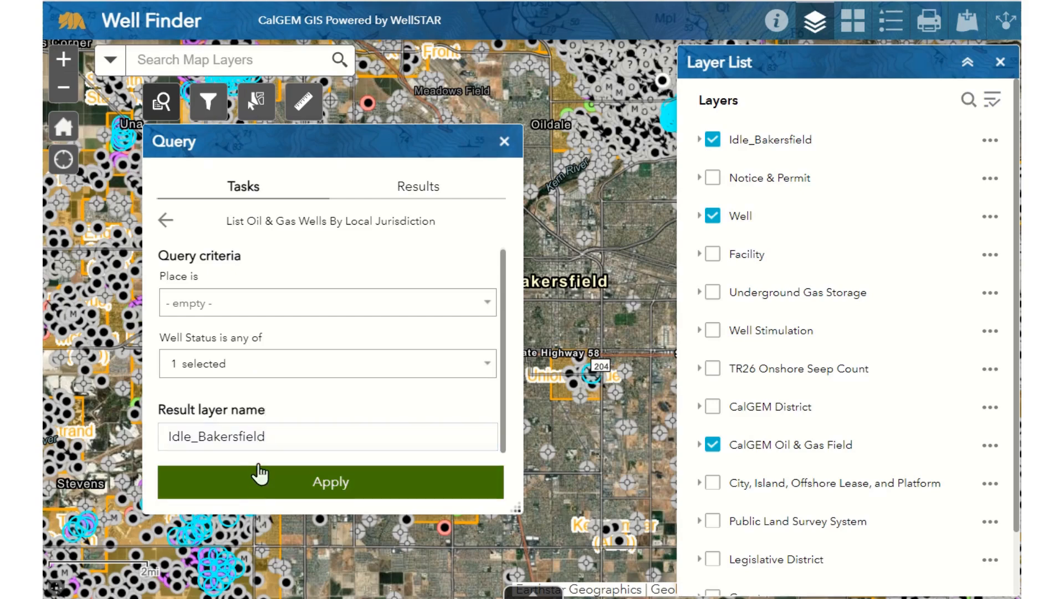
double_click(264, 435)
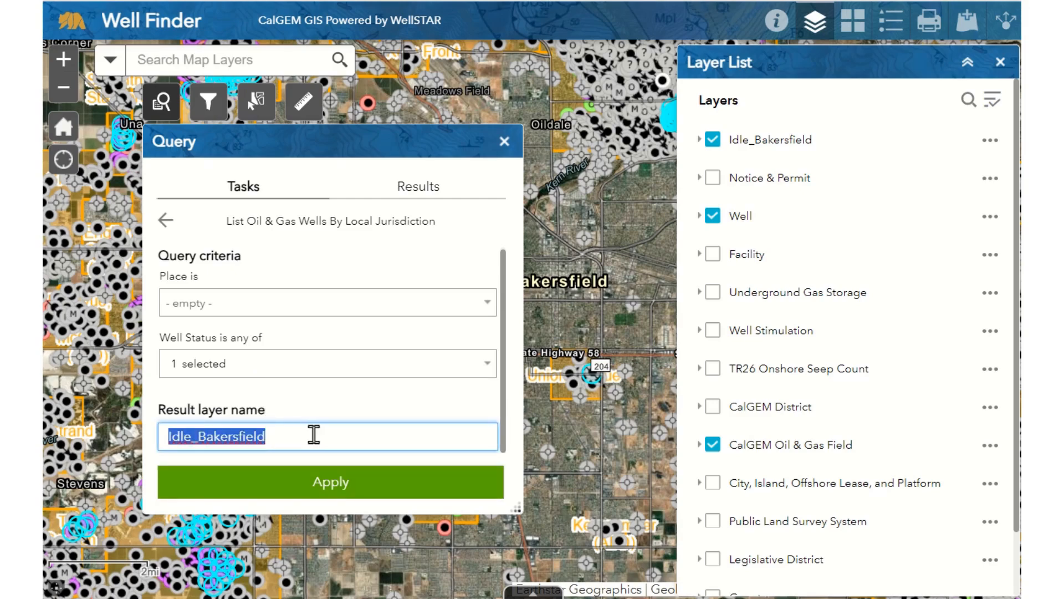
type("Idle_Statew")
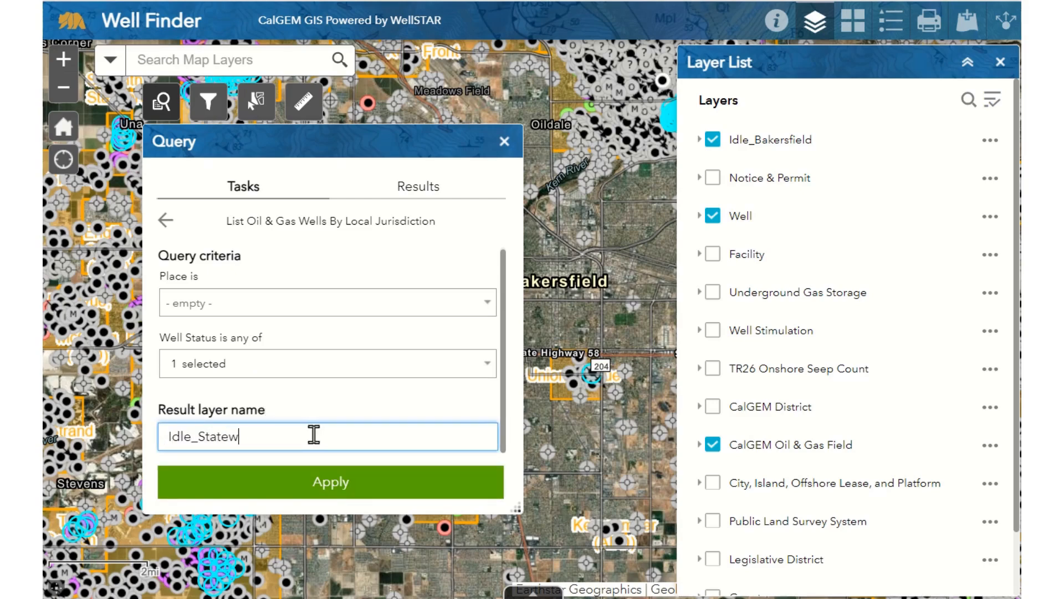
type("ide")
left_click(345, 485)
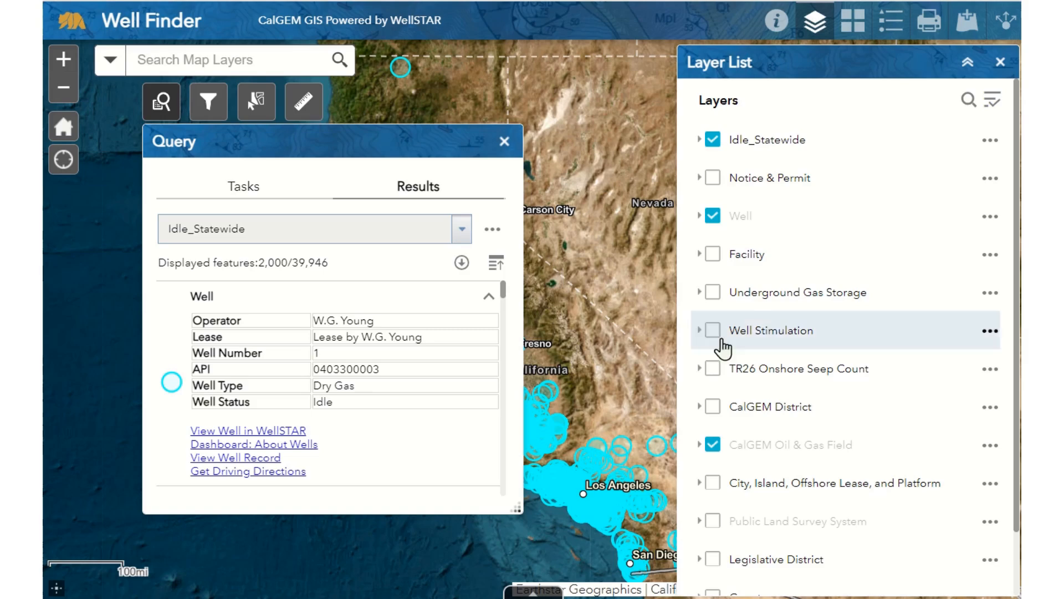
Load more Idle_Statewide features, then remove that result and close the Query panel.
left_click(462, 264)
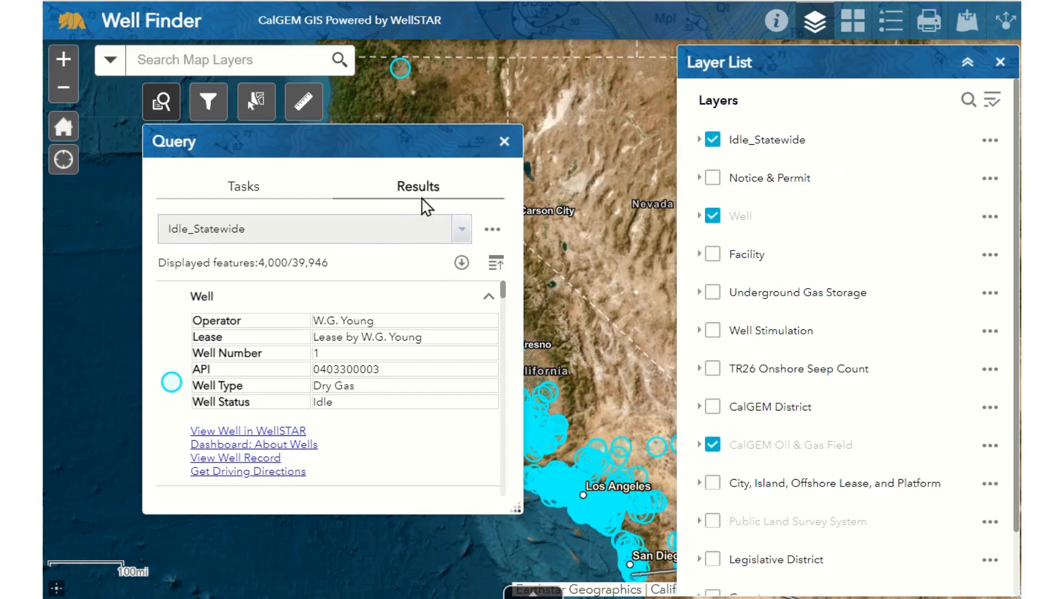
left_click(491, 232)
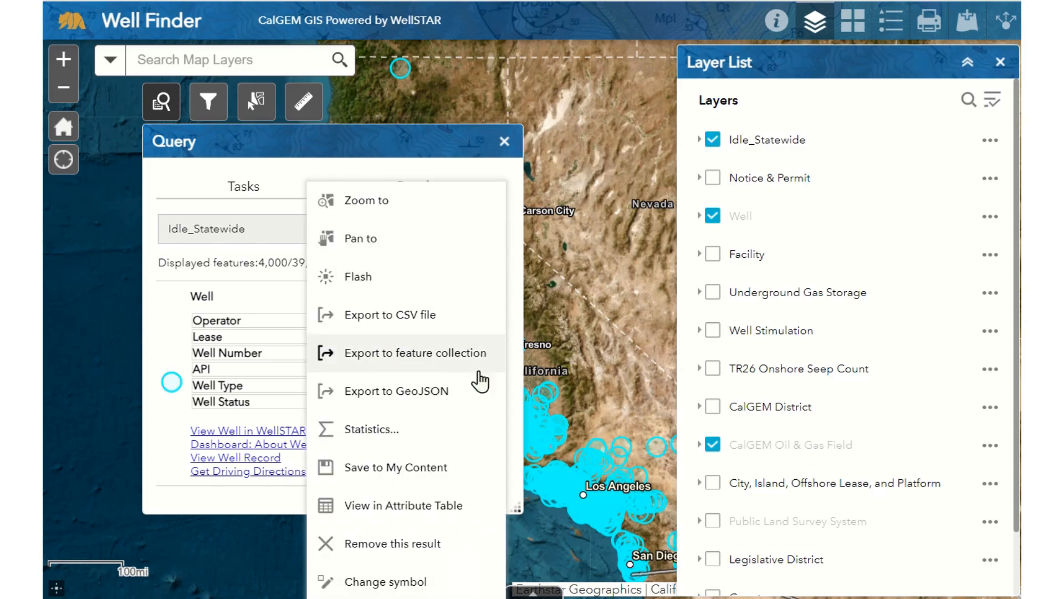
left_click(435, 543)
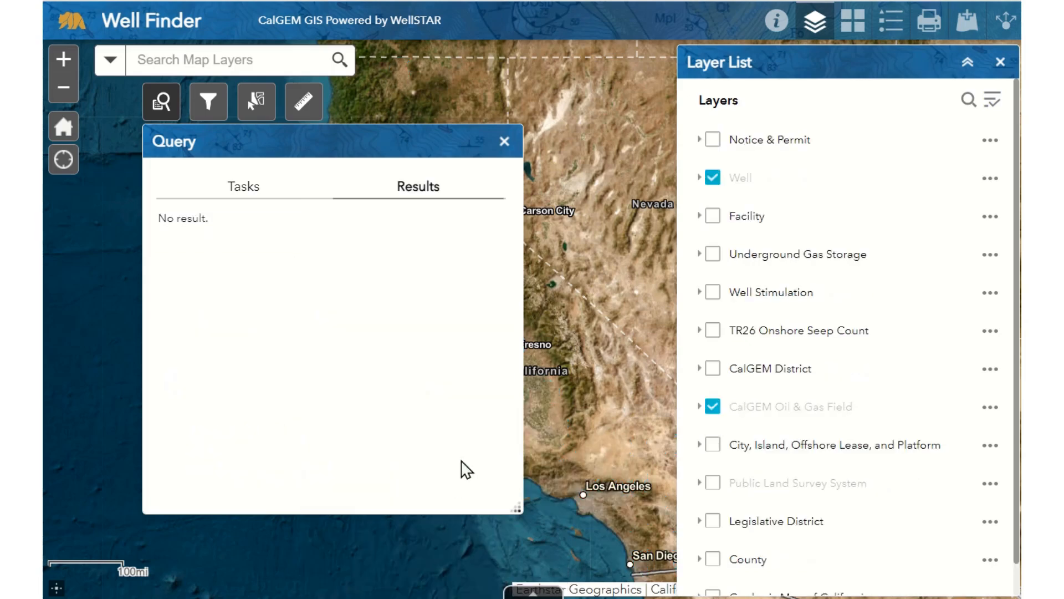
left_click(504, 141)
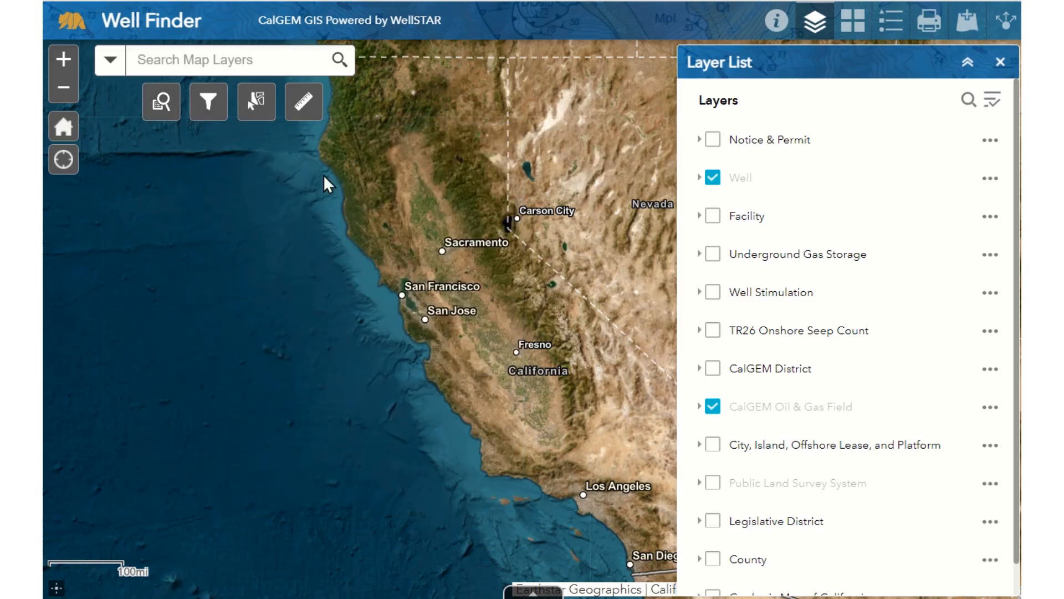
Open the Filter tool and expand the Notice & Permit layer group.
left_click(210, 102)
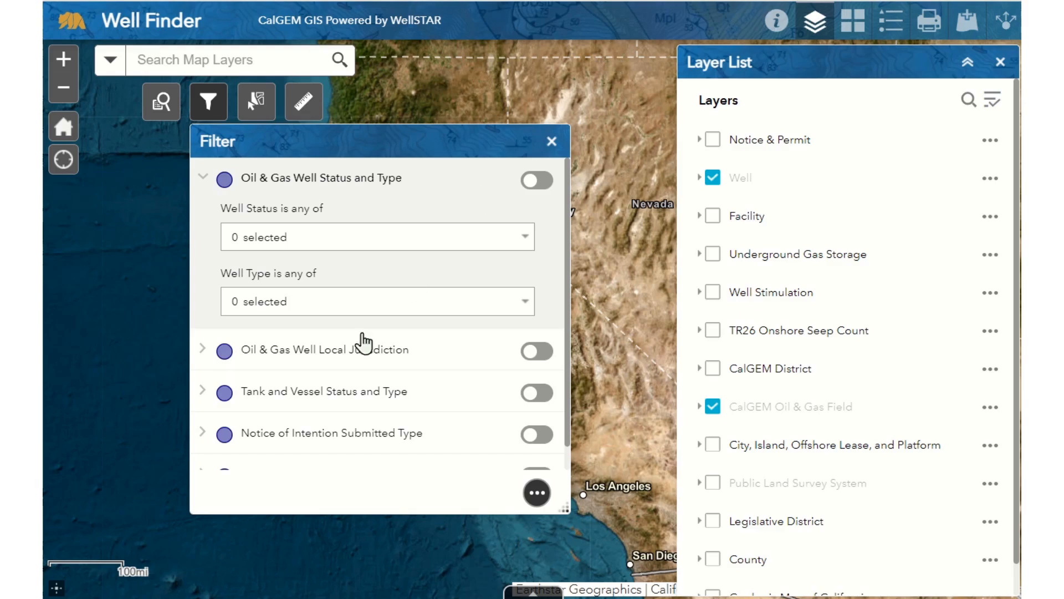
scroll(377, 360, "down", 1)
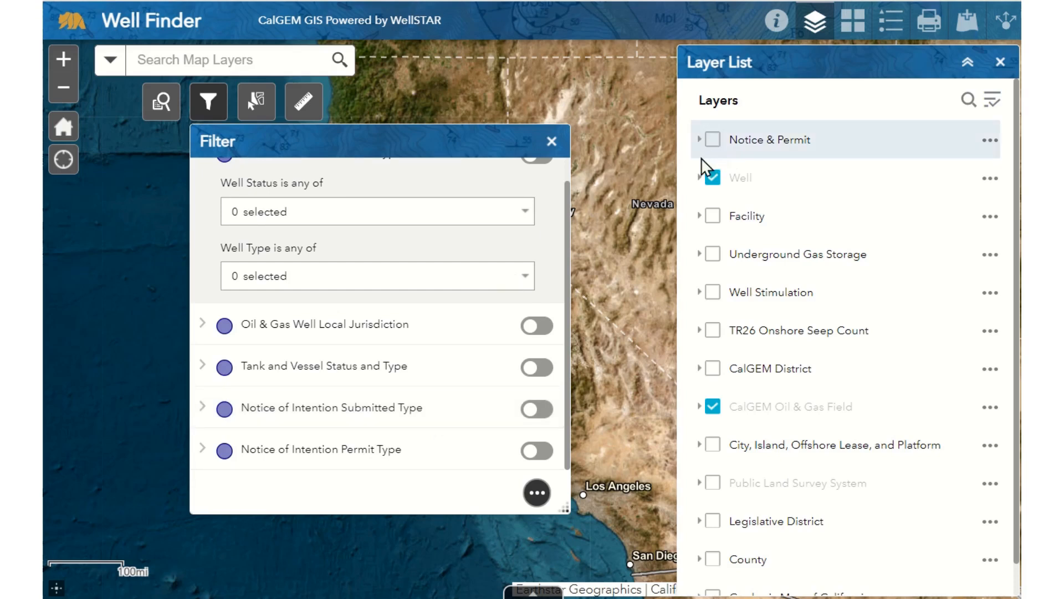
left_click(700, 140)
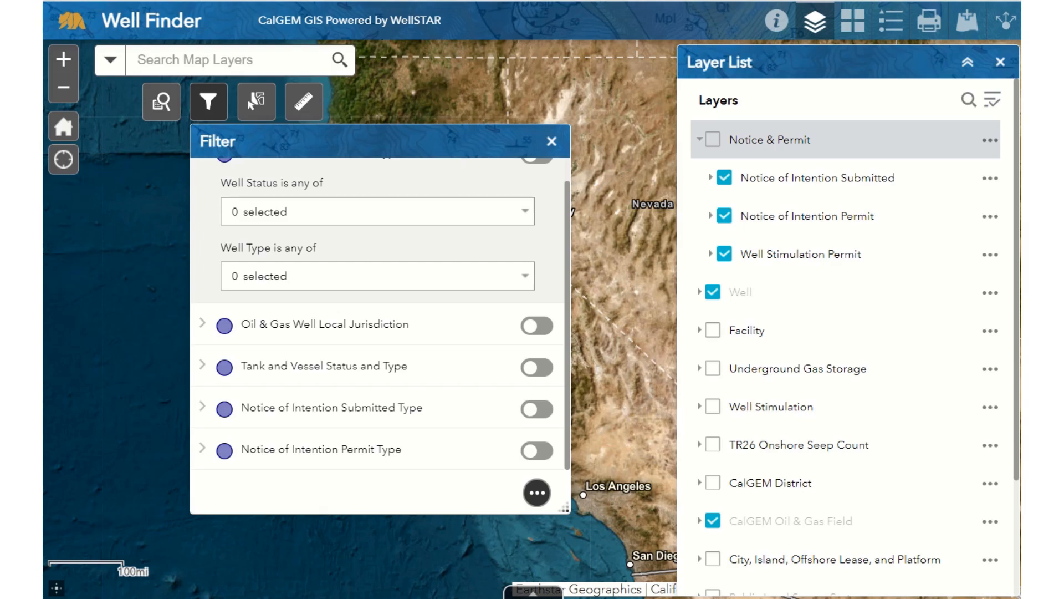
Enable the Notice of Intention Submitted Type filter with notice types Abandon and Rework.
left_click(535, 409)
left_click(203, 408)
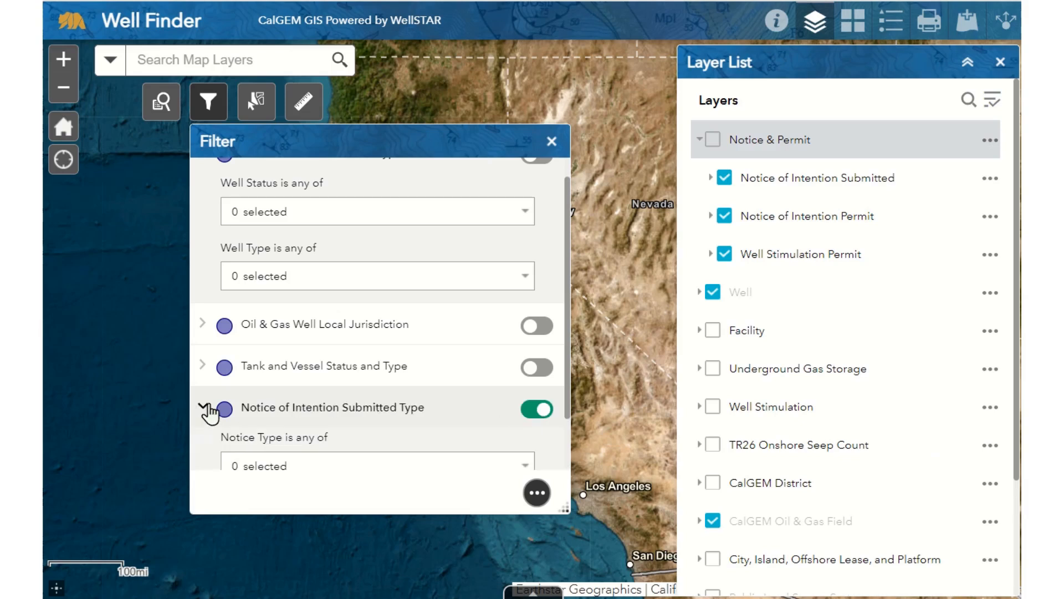
scroll(278, 388, "down", 1)
left_click(308, 404)
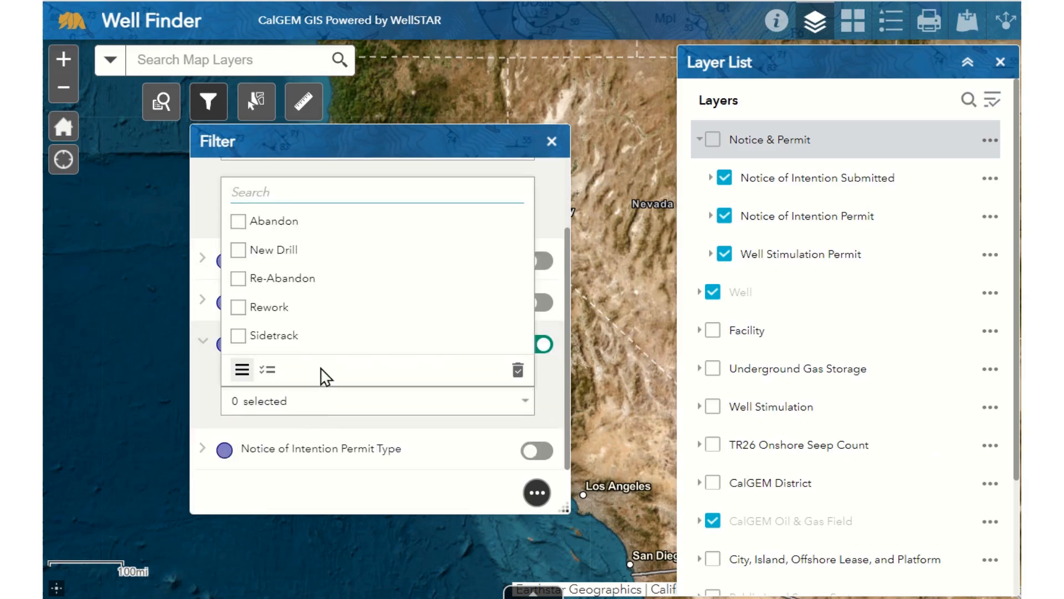
left_click(363, 225)
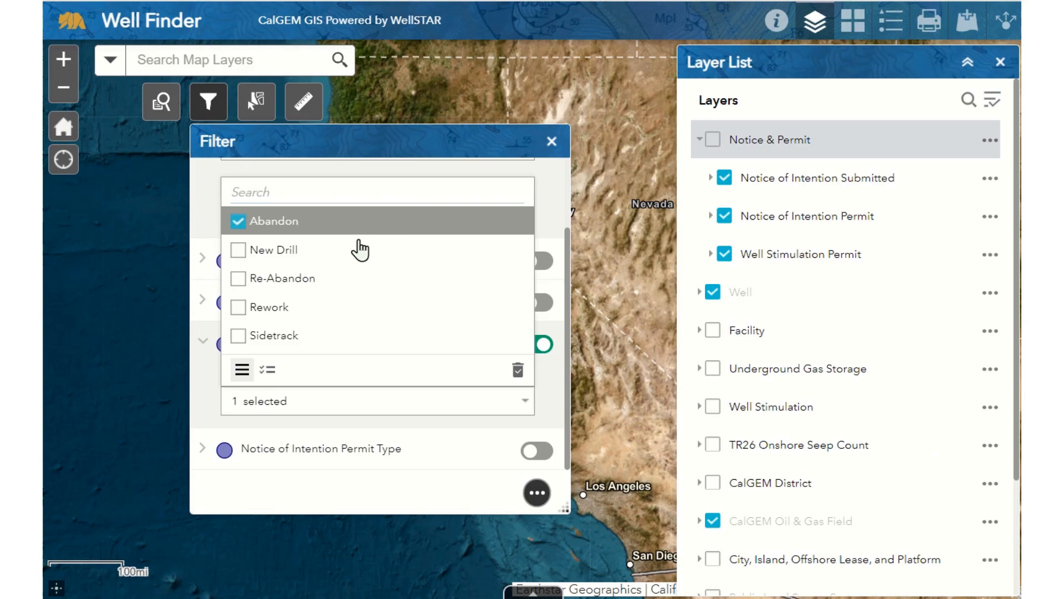
left_click(337, 321)
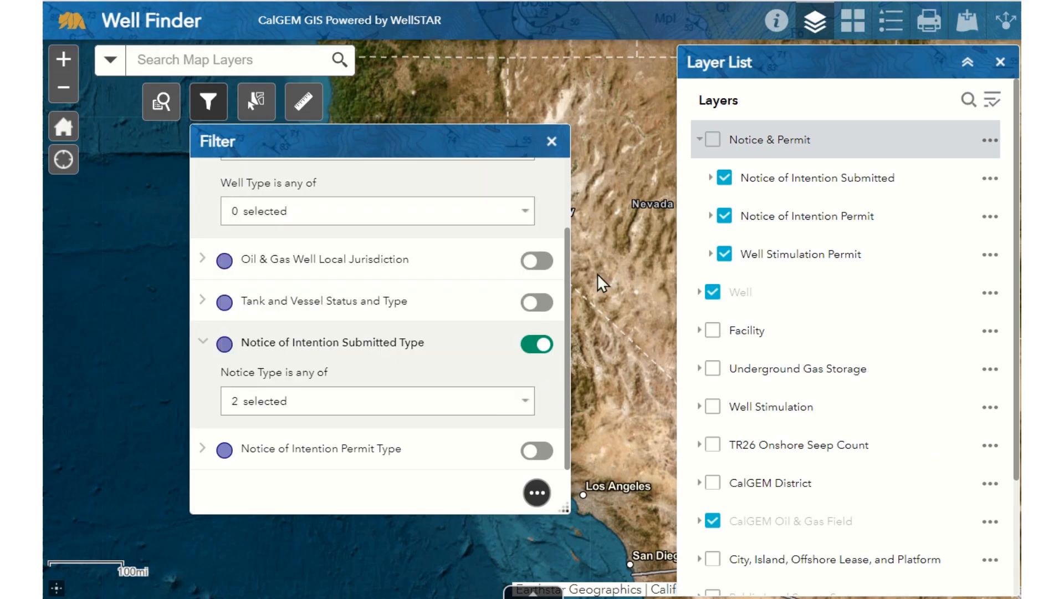
Open the attribute table for the Notice of Intention Submitted layer and browse its records.
left_click(988, 180)
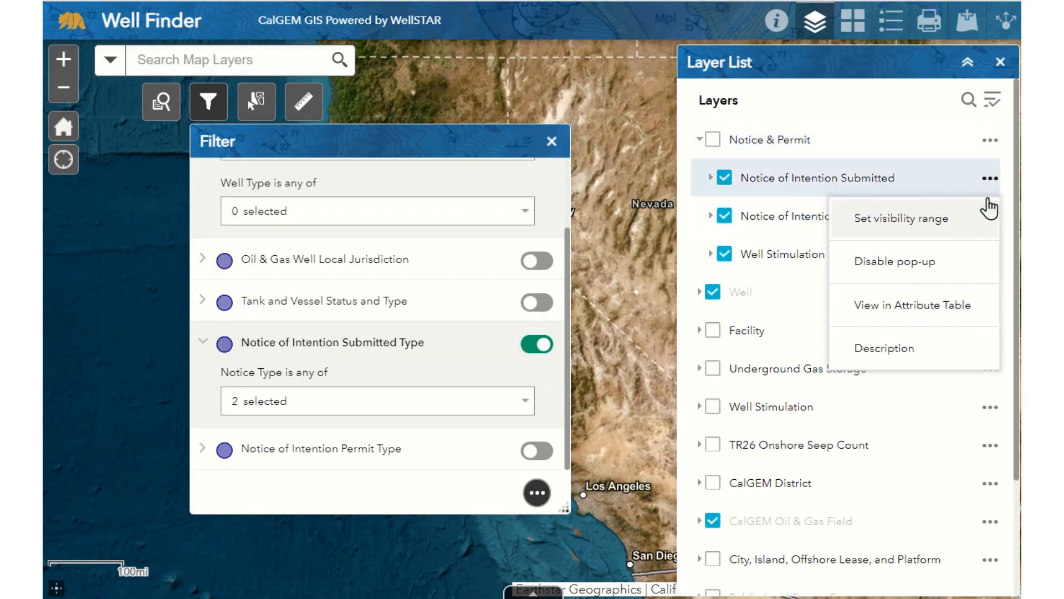
left_click(976, 312)
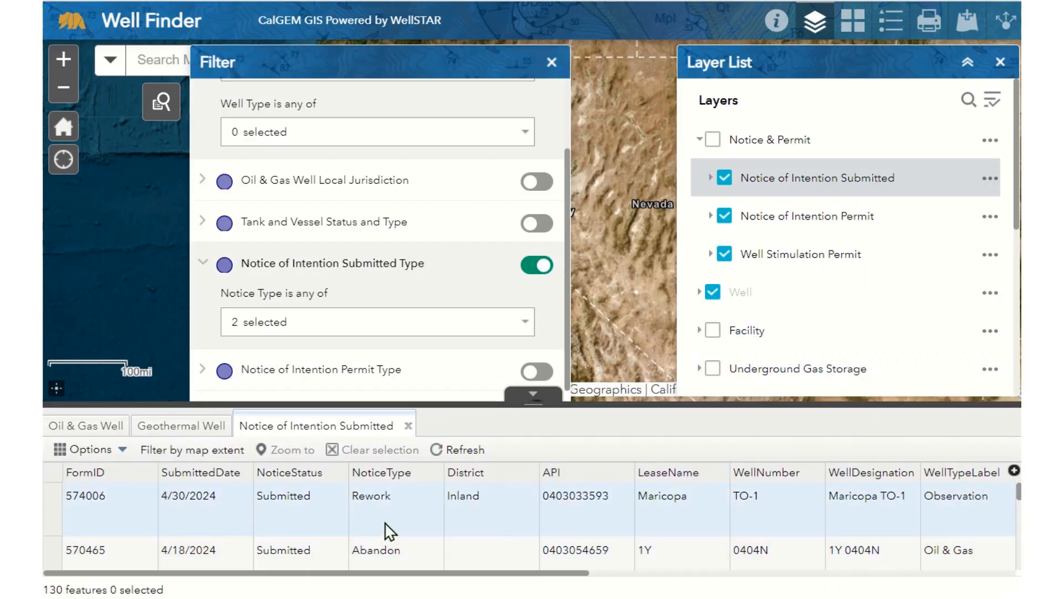
scroll(388, 532, "down", 5)
scroll(406, 537, "up", 5)
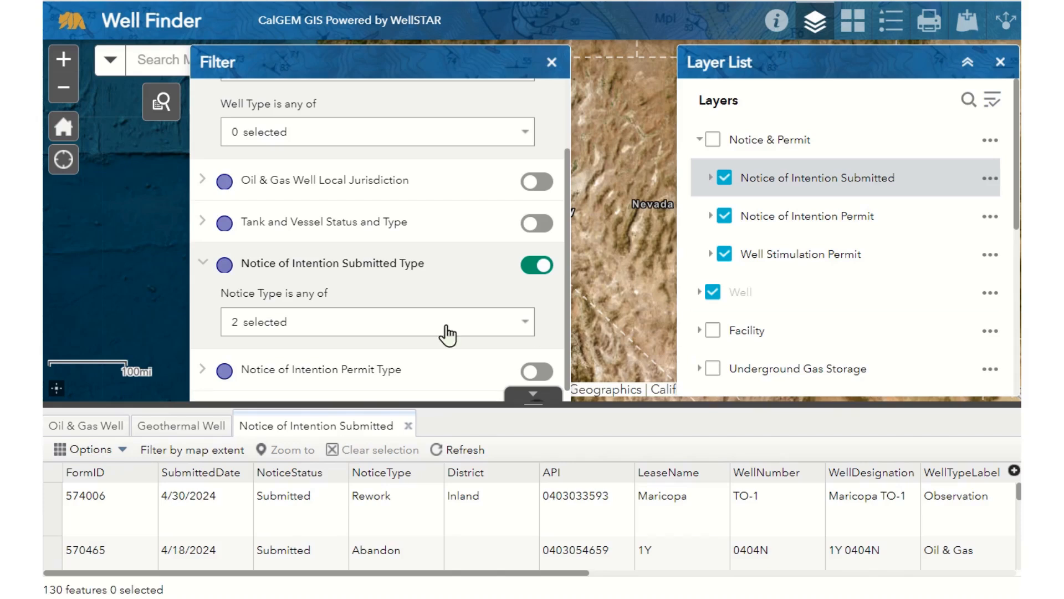
Change the notice type filter to New Drill only.
left_click(502, 327)
left_click(374, 382)
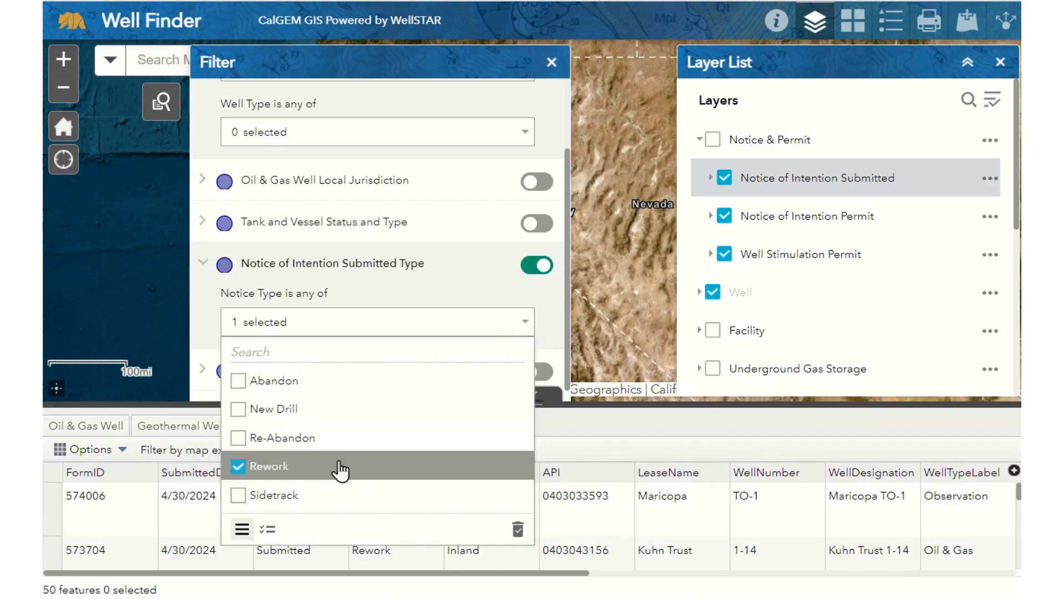
left_click(347, 467)
left_click(354, 410)
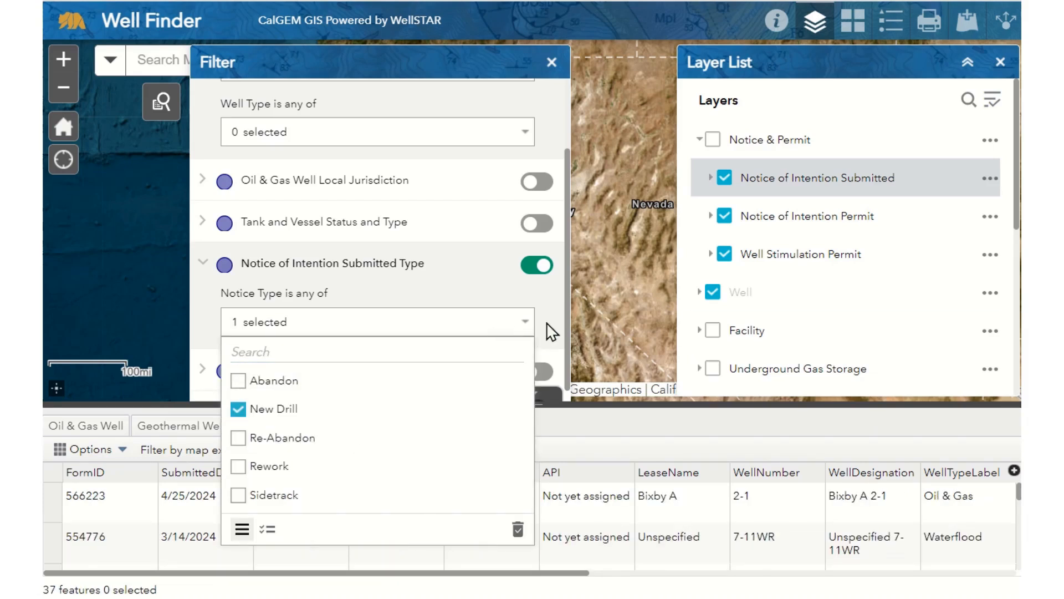
left_click(544, 338)
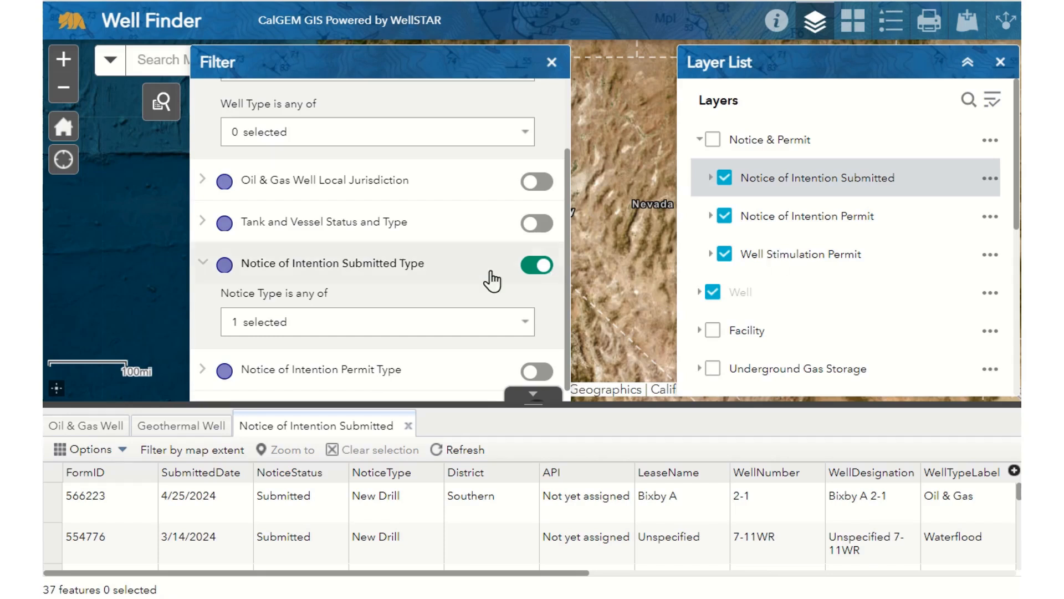
Enable the Oil & Gas Well Status and Type filter with status Active and type Dry Gas, and view the Oil & Gas Well records.
scroll(447, 261, "up", 2)
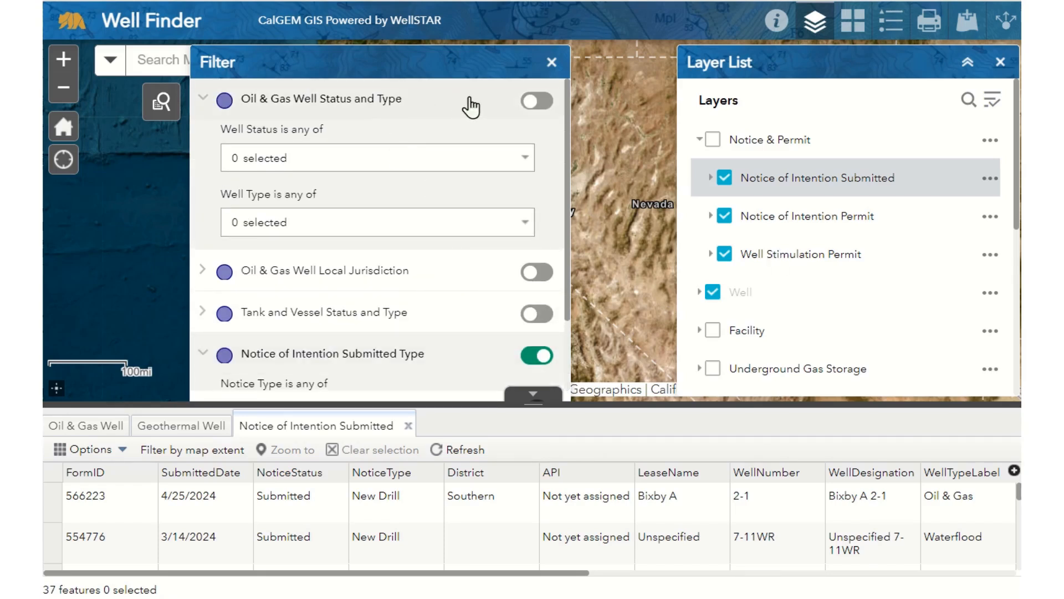
left_click(536, 102)
left_click(434, 165)
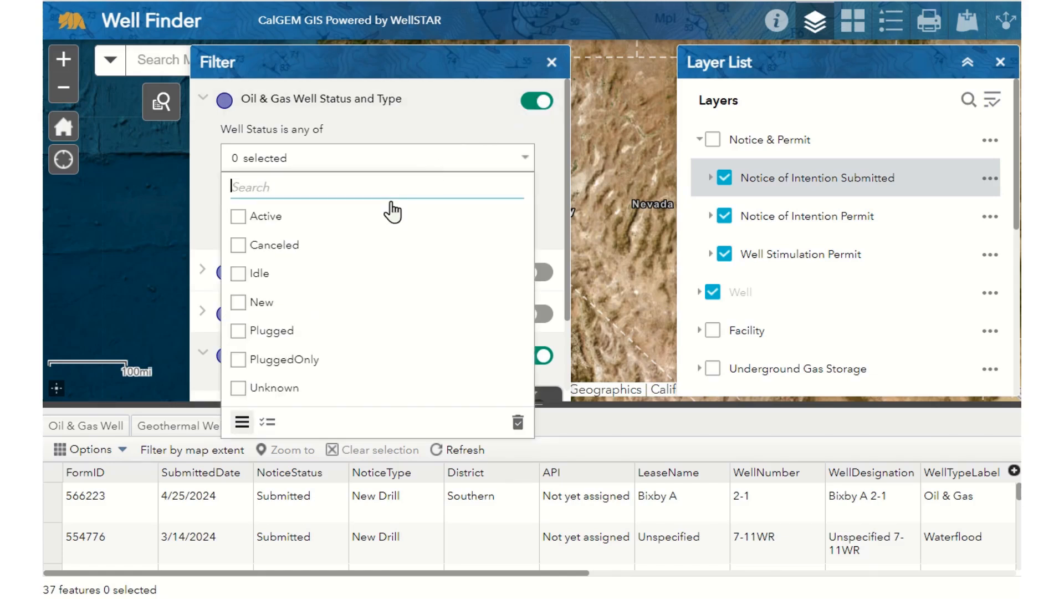
left_click(376, 219)
left_click(372, 162)
left_click(304, 232)
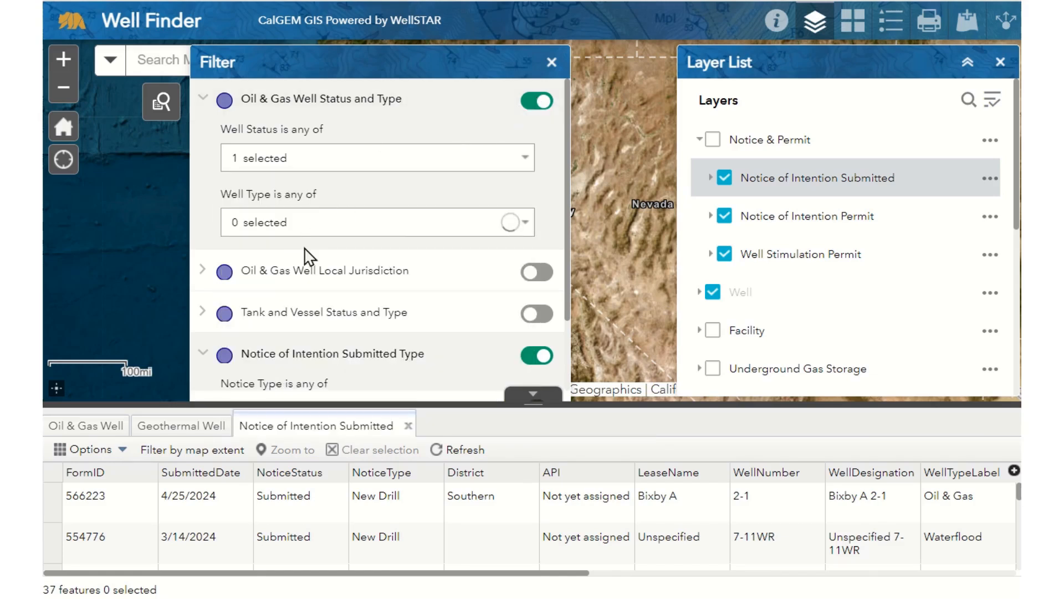
left_click(320, 317)
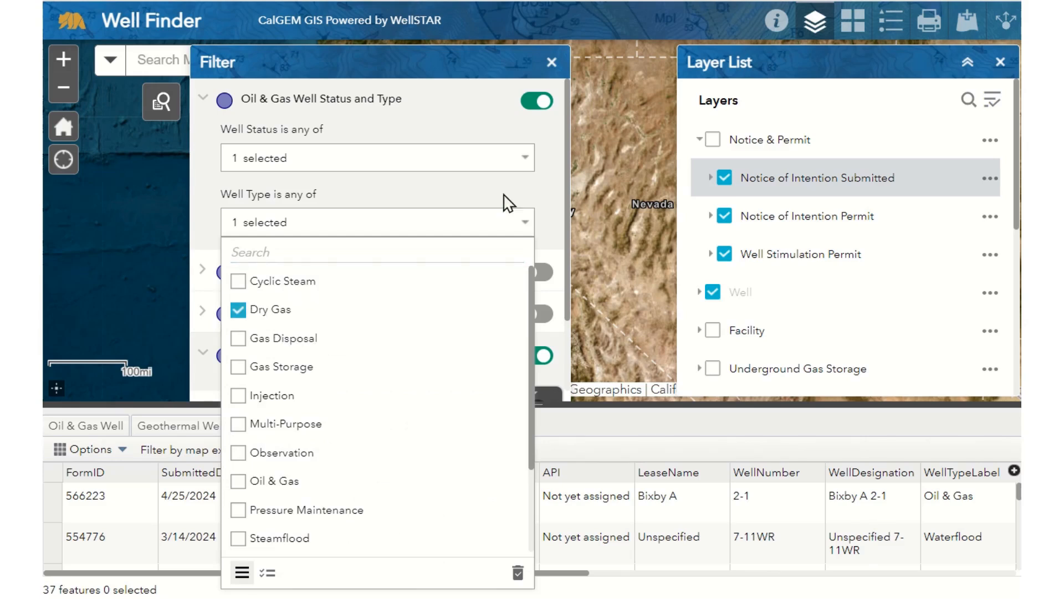
left_click(515, 210)
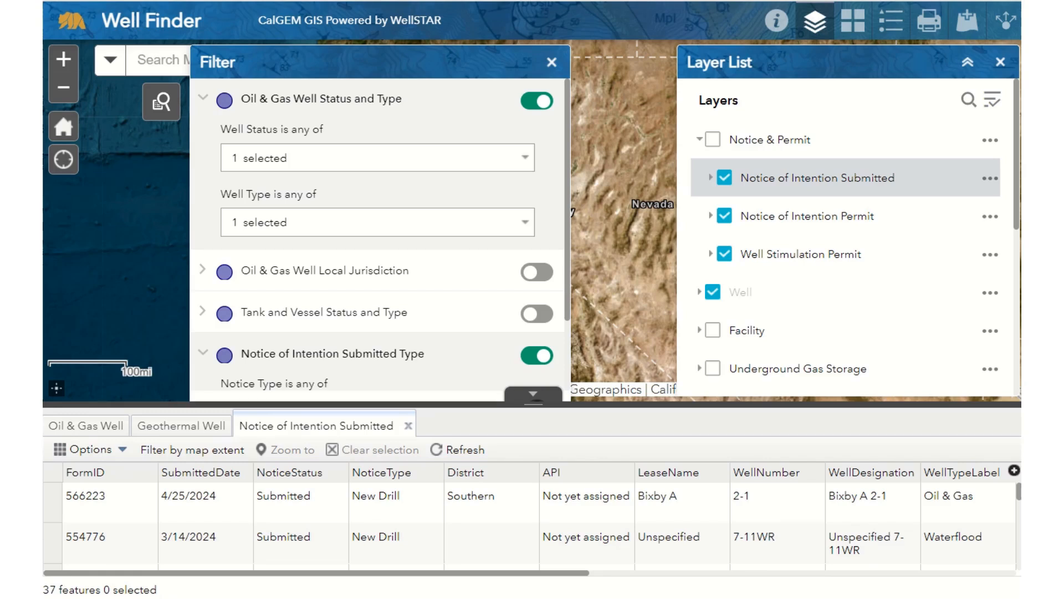
left_click(75, 438)
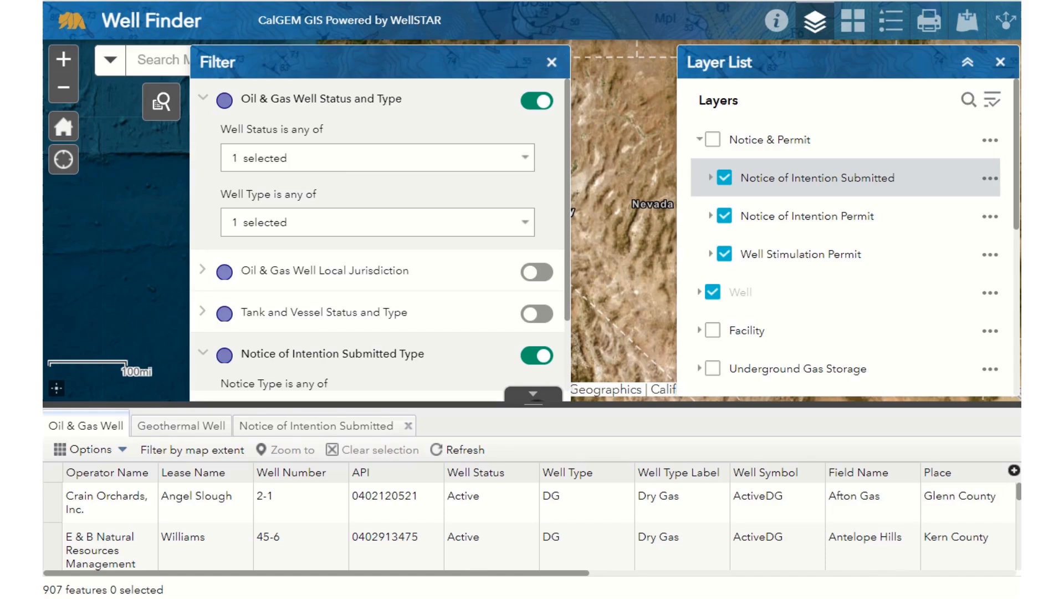
Enable the Oil & Gas Well Local Jurisdiction filter with well status Canceled and place Colusa County.
left_click(540, 275)
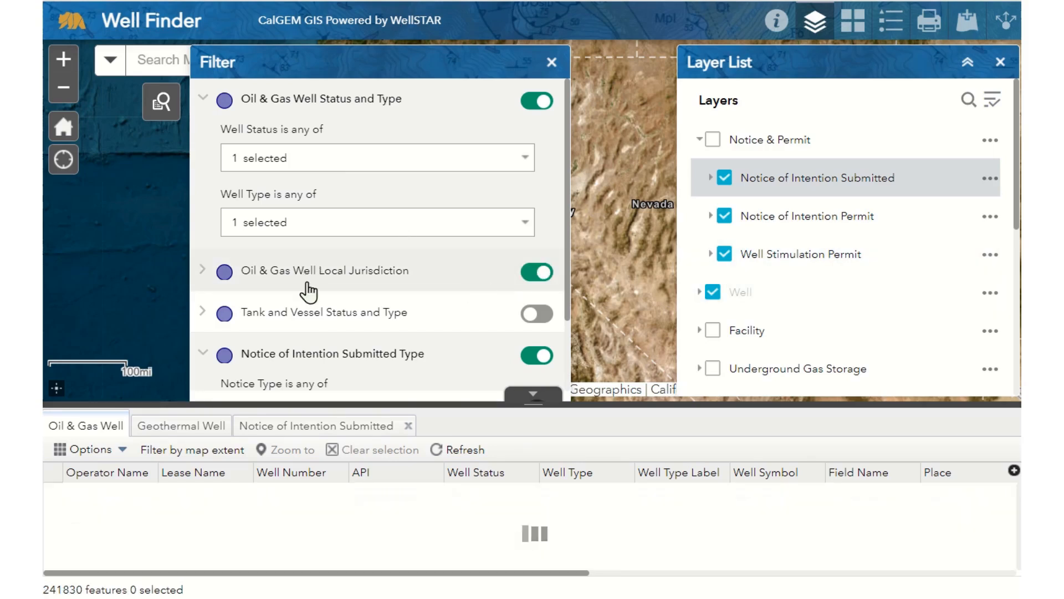
left_click(202, 270)
scroll(344, 302, "down", 3)
left_click(345, 294)
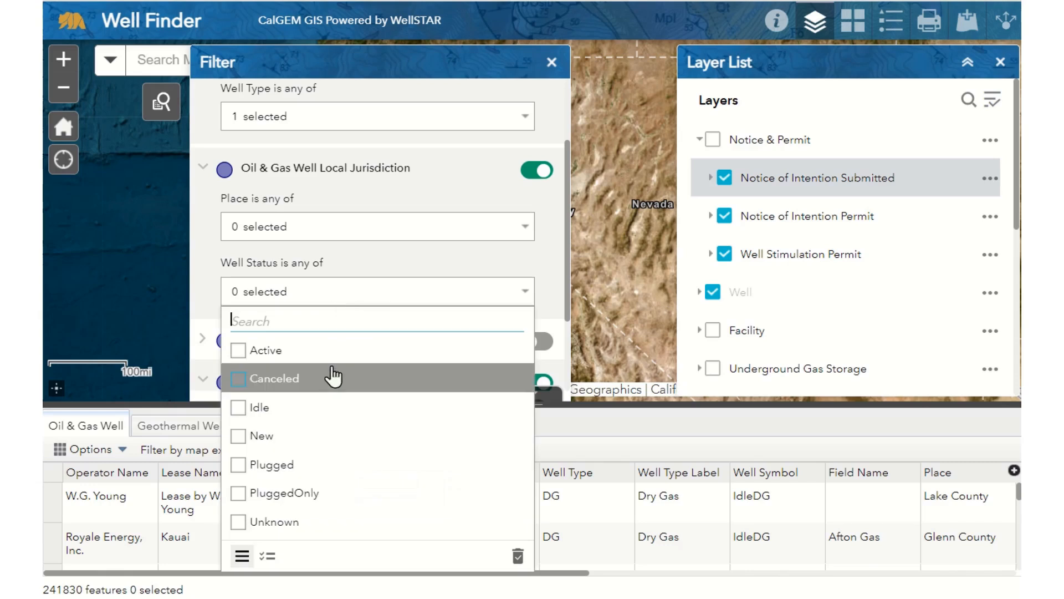
left_click(333, 377)
left_click(340, 271)
left_click(340, 233)
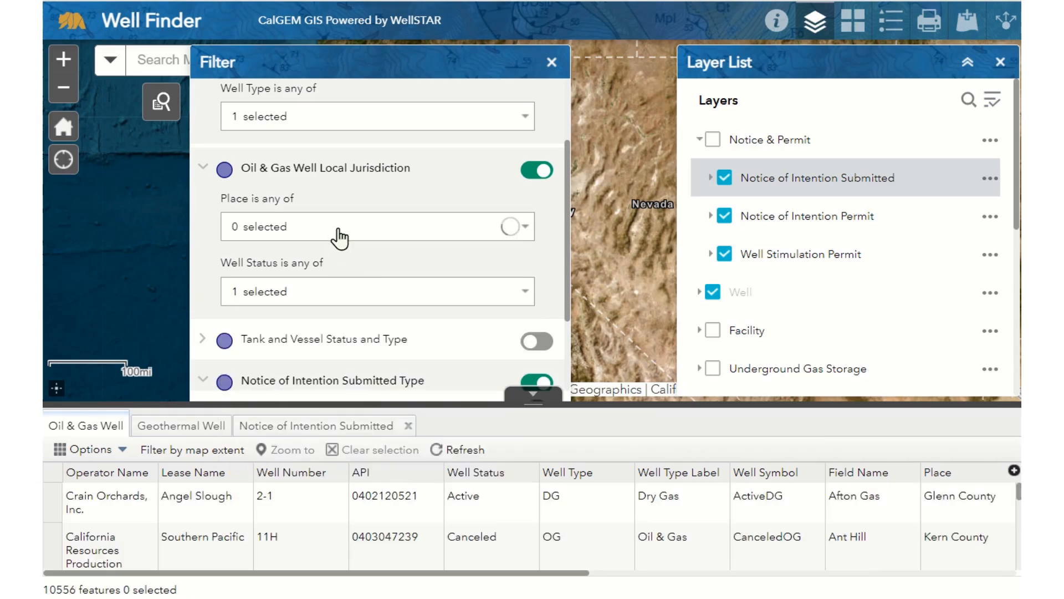
left_click(319, 456)
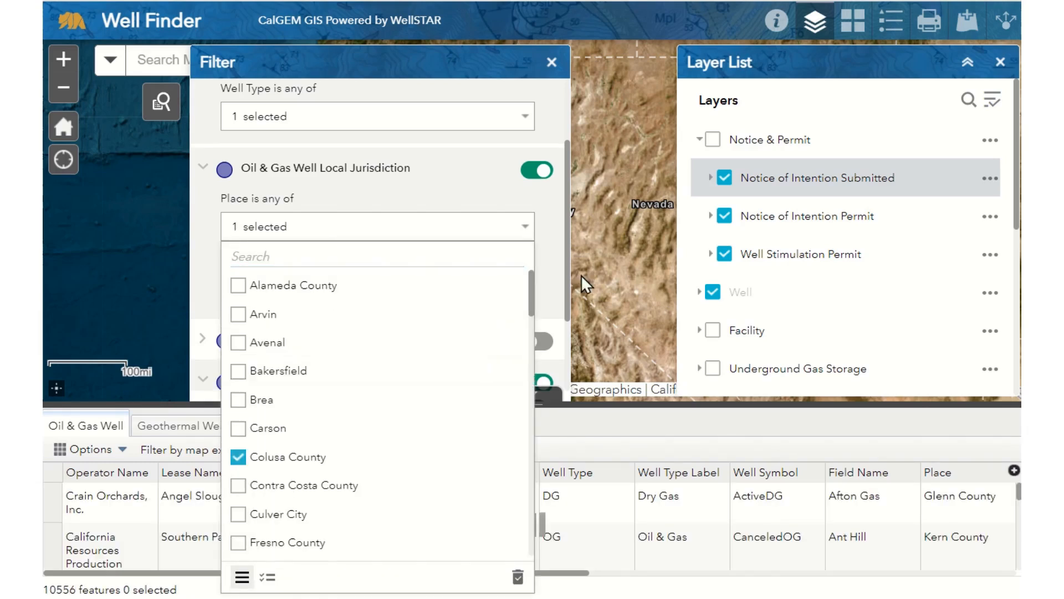
left_click(552, 288)
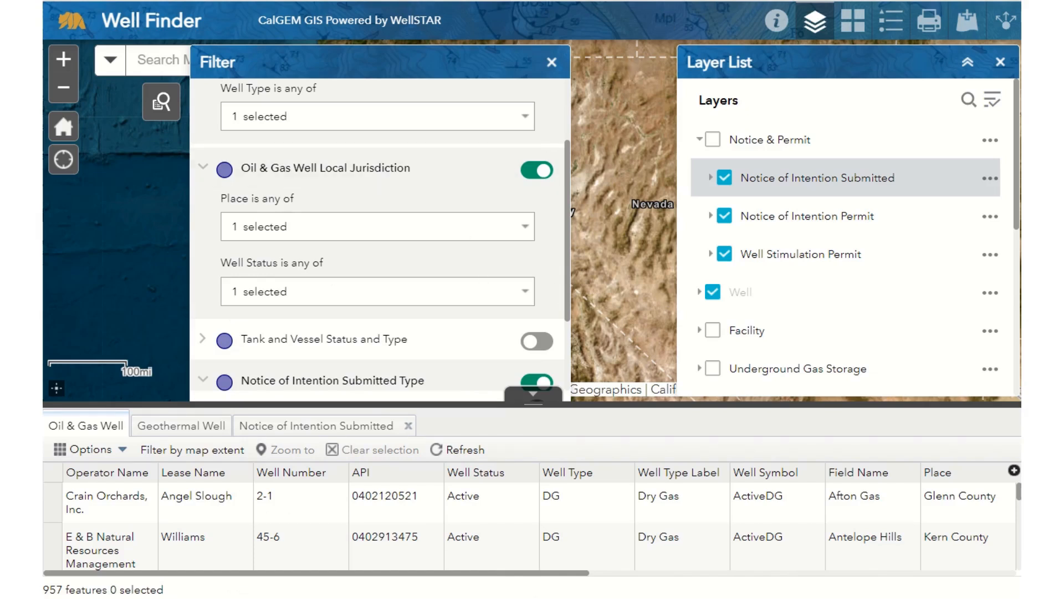